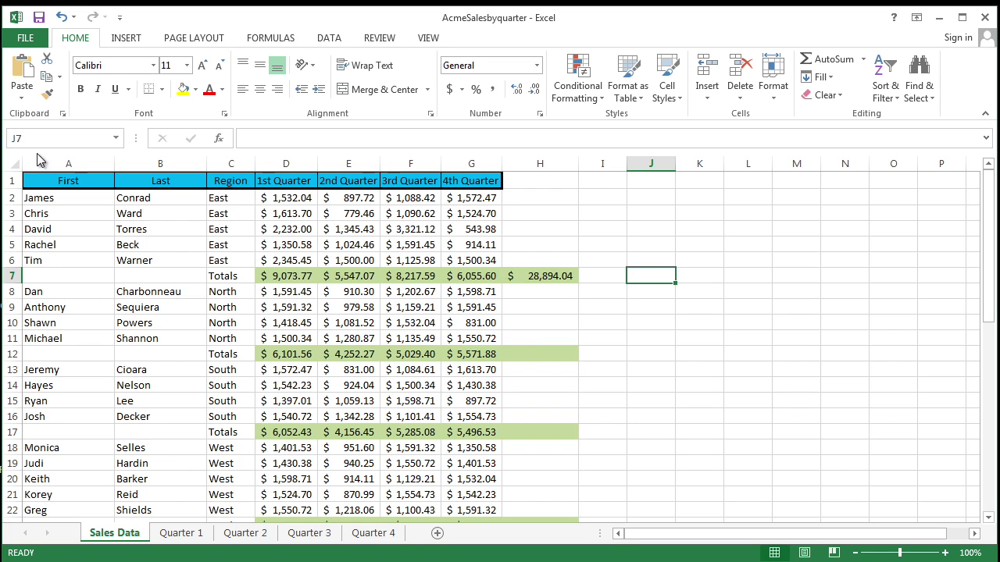
# - Assign the name East1stQuarterSales to the East region's 1st Quarter total in cell D7
pyautogui.click(599, 311)
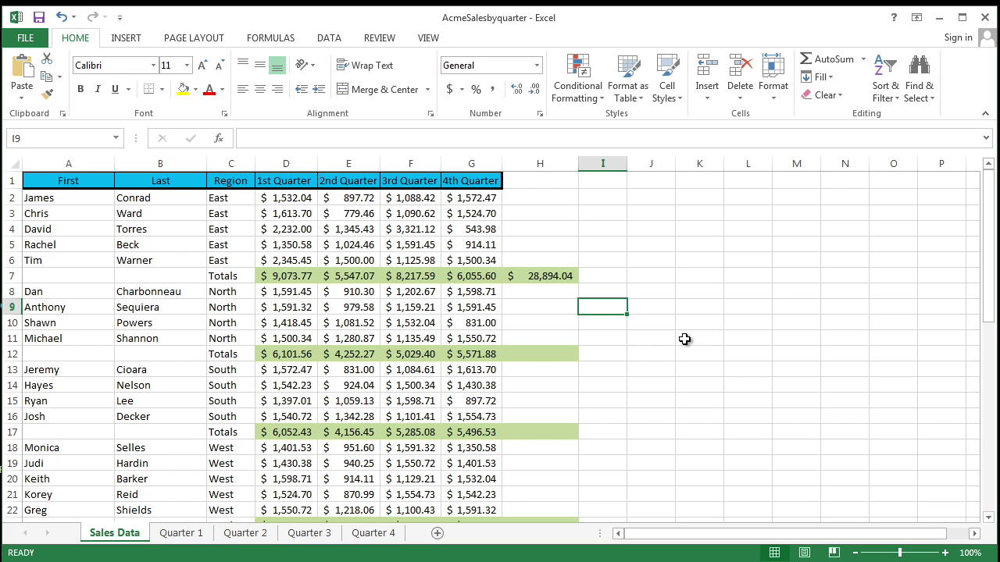
pyautogui.click(288, 278)
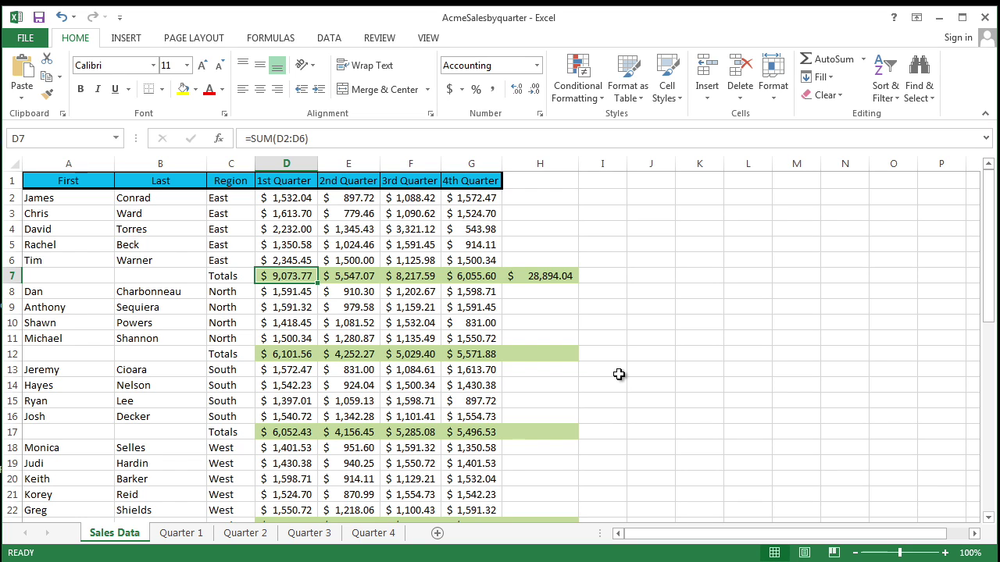
pyautogui.click(358, 279)
pyautogui.click(291, 276)
pyautogui.click(48, 143)
pyautogui.write('E')
pyautogui.press('BackSpace')
pyautogui.write('\\')
pyautogui.press('BackSpace')
pyautogui.write('E4')
pyautogui.press('BackSpace')
pyautogui.press('BackSpace')
pyautogui.write('East1stQuarterS')
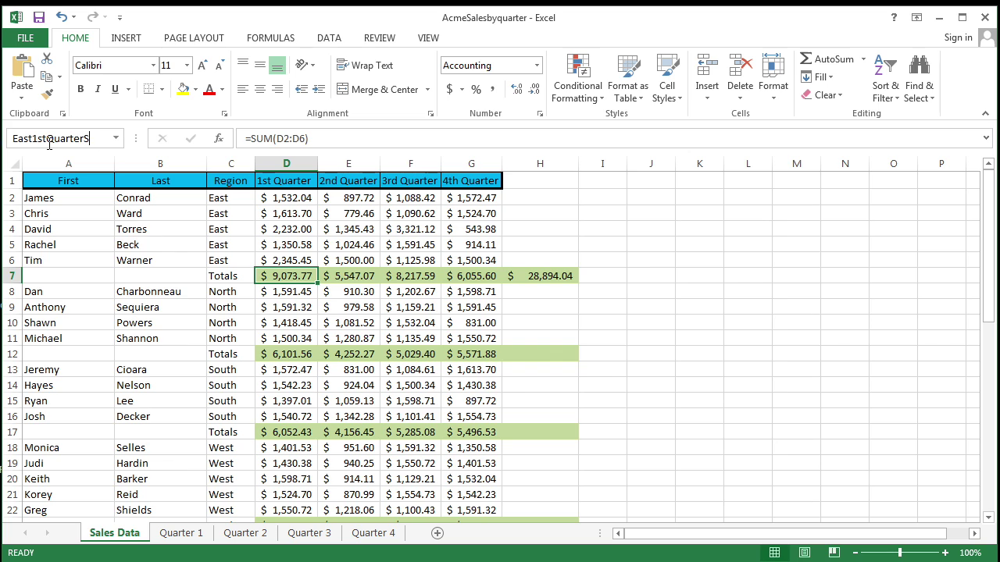
pyautogui.write('ales')
pyautogui.press('Return')
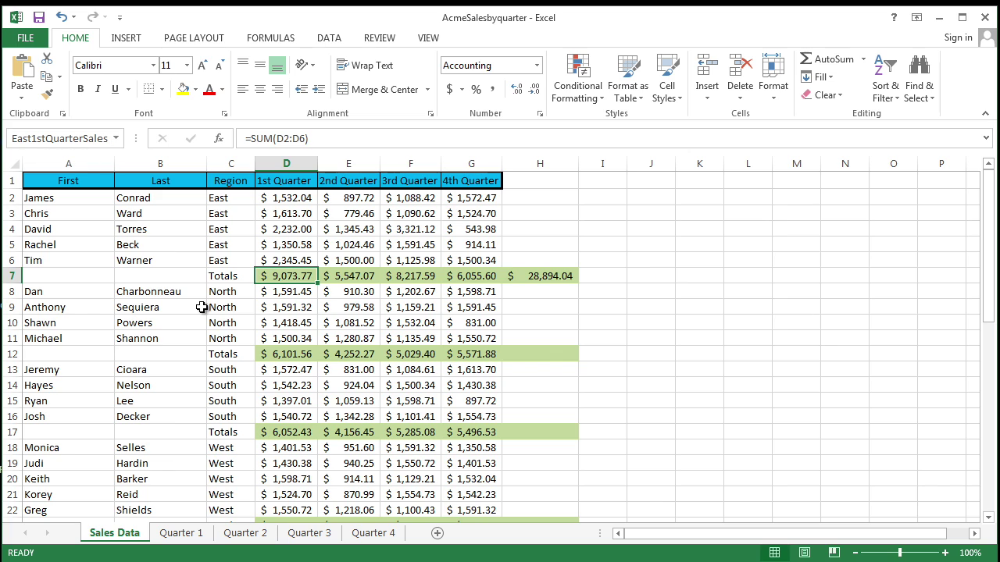
# - Check the name assigned to D7 and jump back from an empty cell using the defined name East1stQuarterSales
pyautogui.hotkey('ctrl', 'c')
pyautogui.click(356, 293)
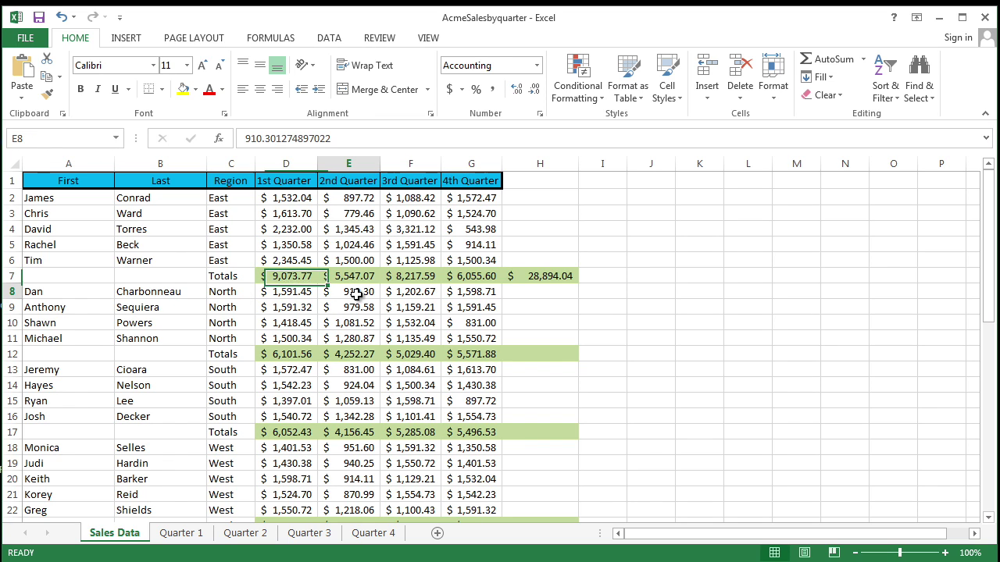
pyautogui.click(286, 277)
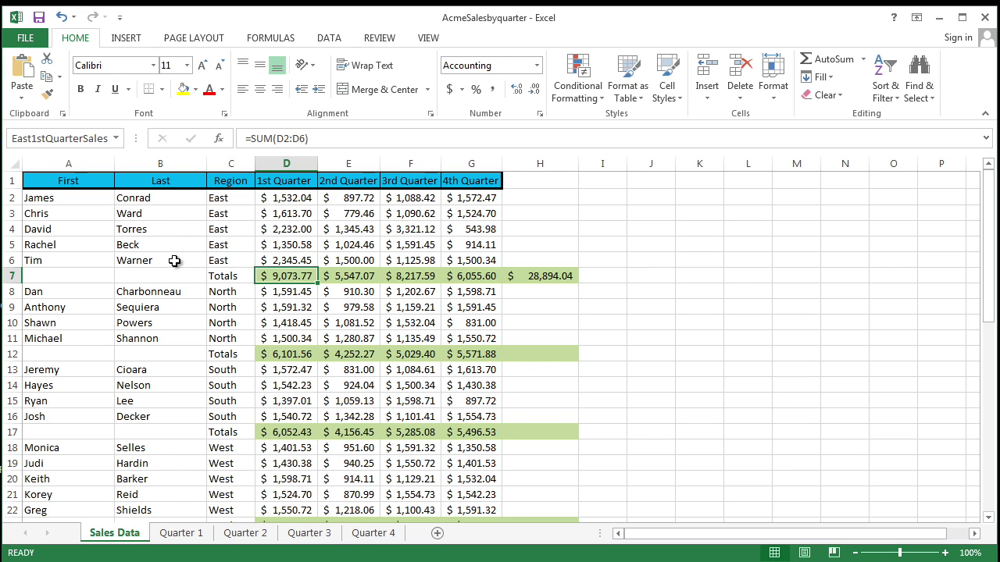
pyautogui.click(889, 417)
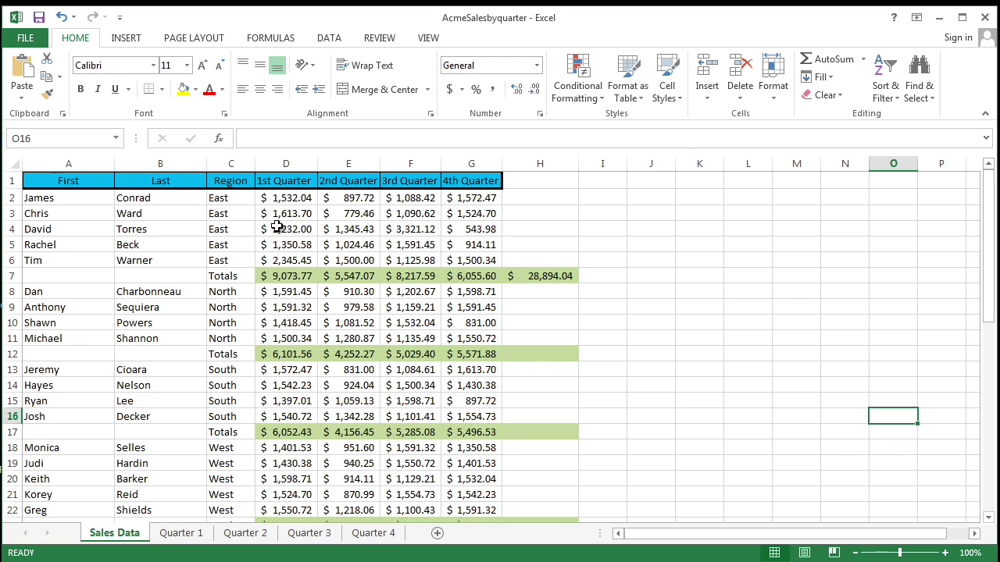
pyautogui.click(116, 140)
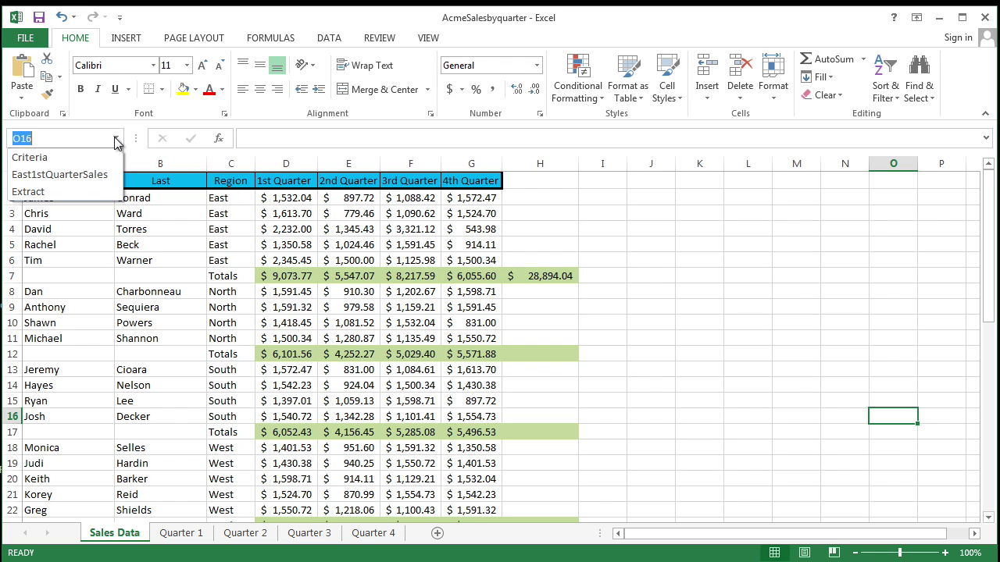
pyautogui.click(70, 175)
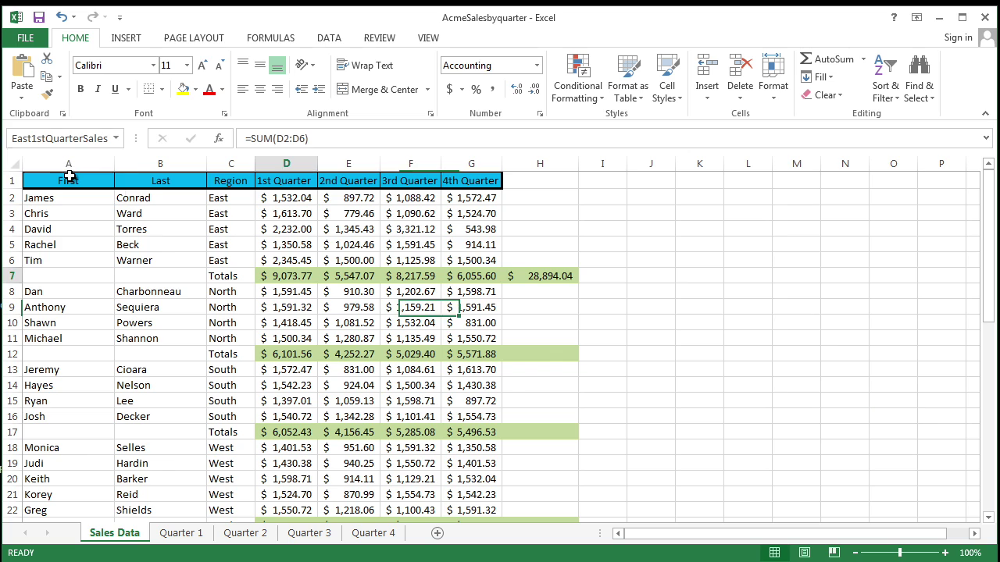
# - From an empty cell, use Go To to locate the named cell East1stQuarterSales
pyautogui.click(889, 338)
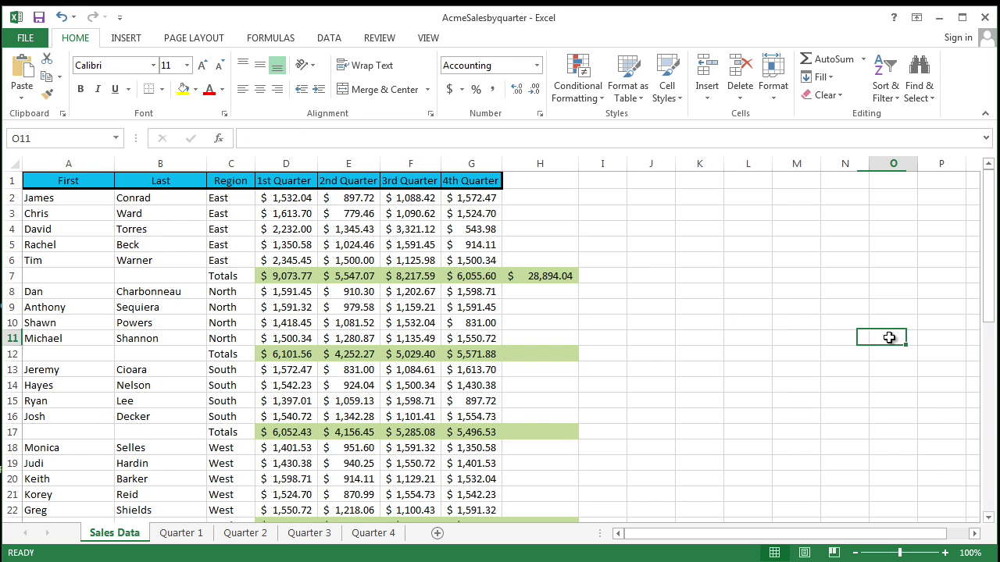
pyautogui.click(924, 98)
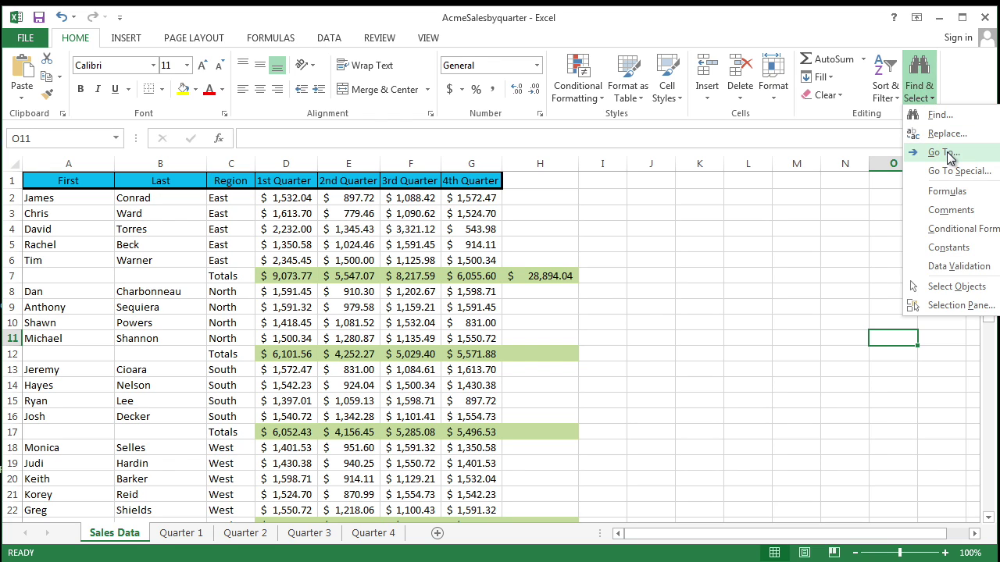
pyautogui.click(920, 153)
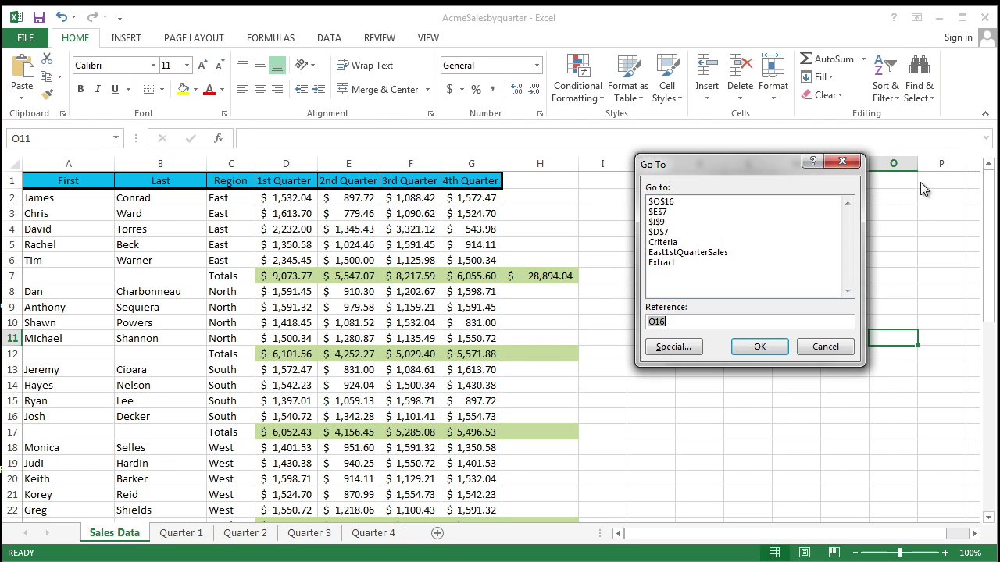
pyautogui.click(680, 253)
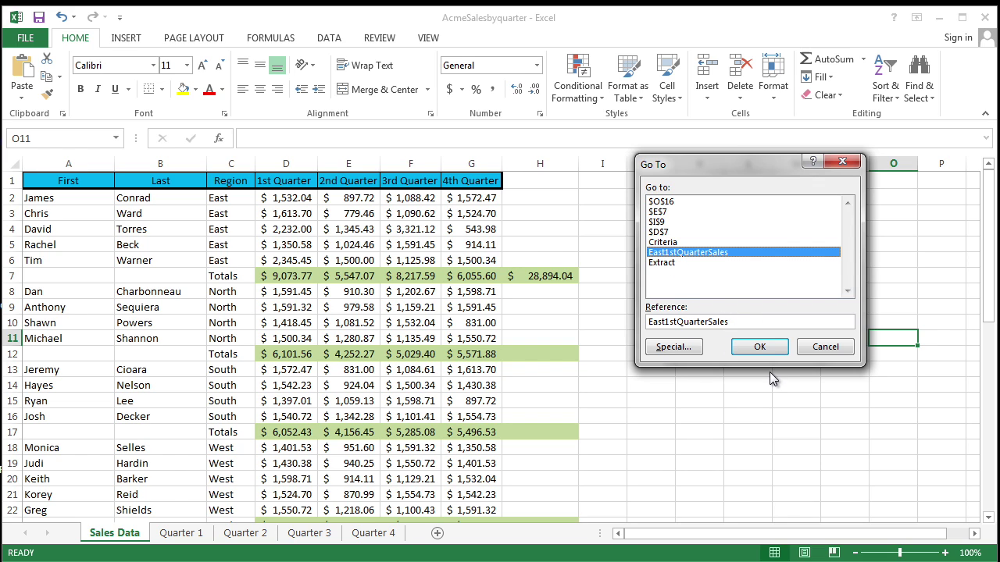
pyautogui.click(760, 348)
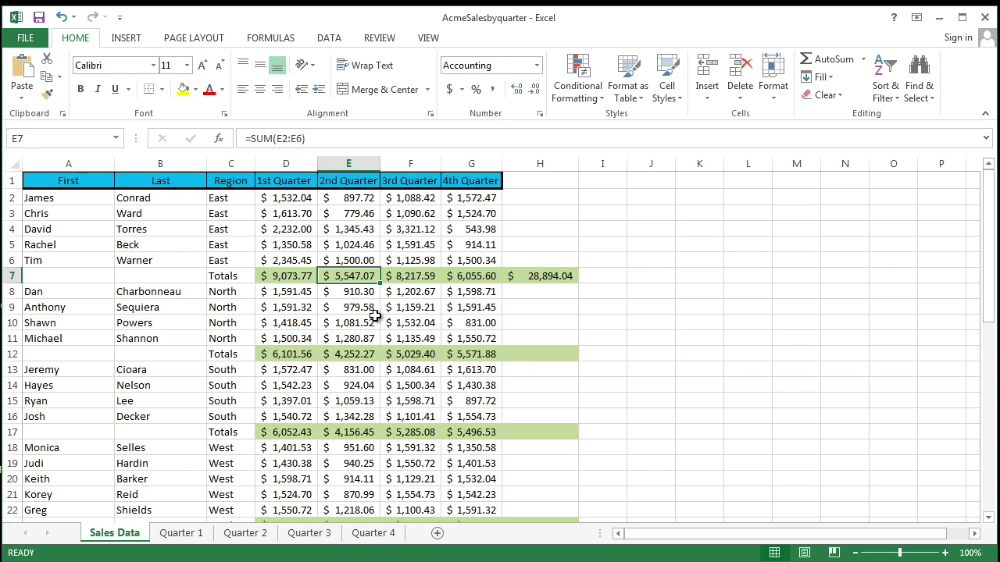
# - Assign the name East2ndQuarterSales to the East region's 2nd Quarter total in cell E7
pyautogui.click(41, 139)
pyautogui.write('East')
pyautogui.write('2nd')
pyautogui.write('QuarterS')
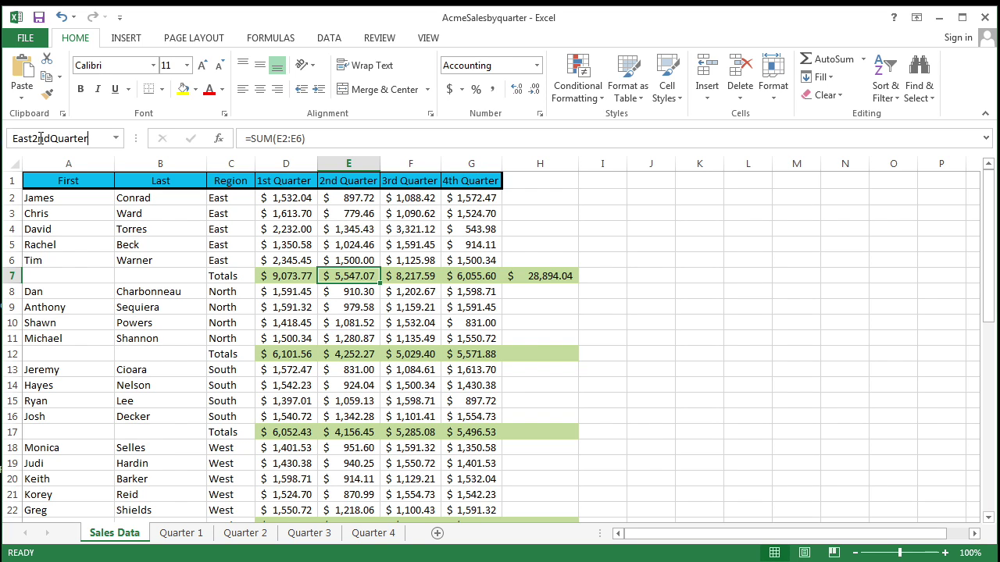
pyautogui.write('ales')
pyautogui.press('Return')
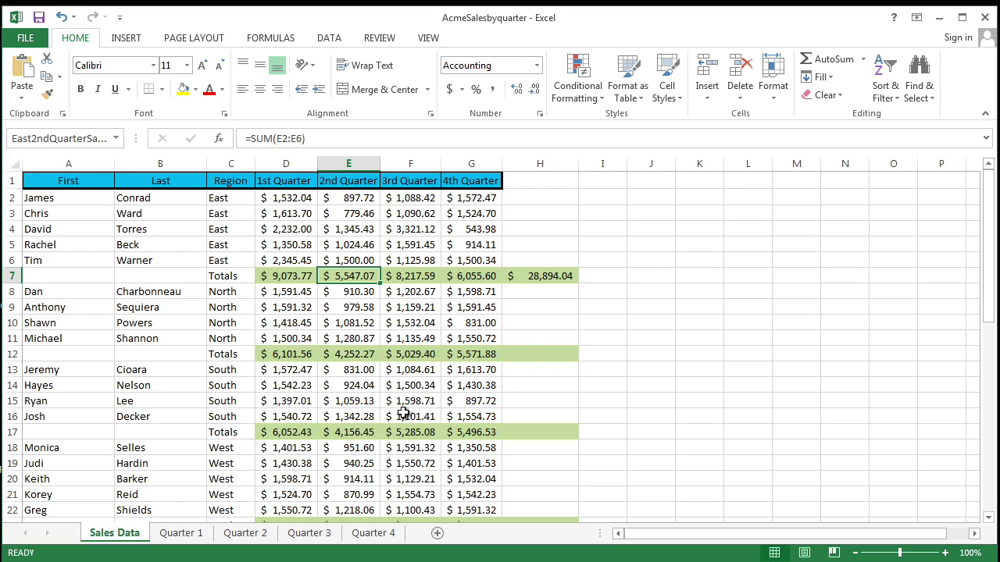
# - Check the names assigned to the East region's 1st and 2nd Quarter totals in D7 and E7
pyautogui.click(690, 291)
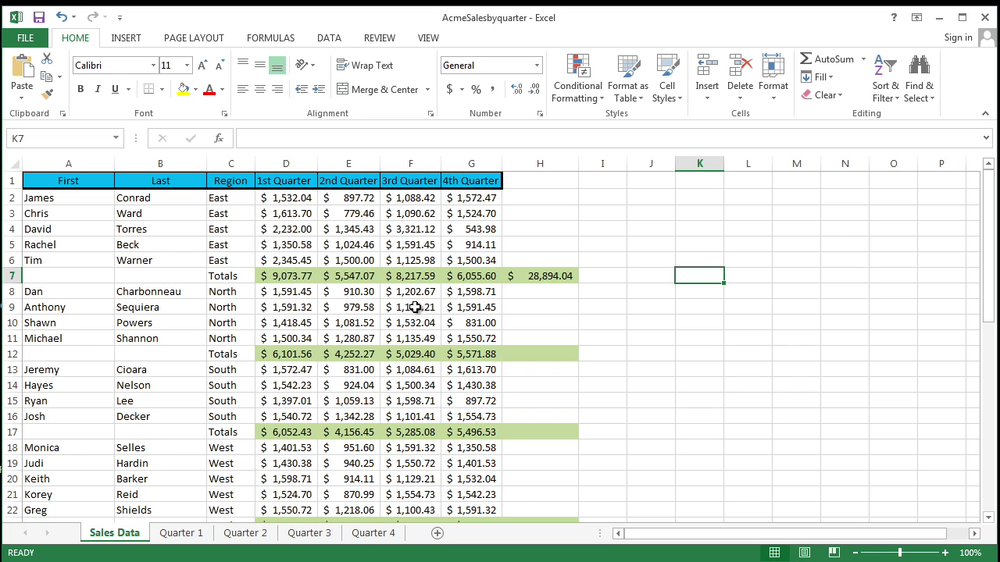
pyautogui.click(277, 276)
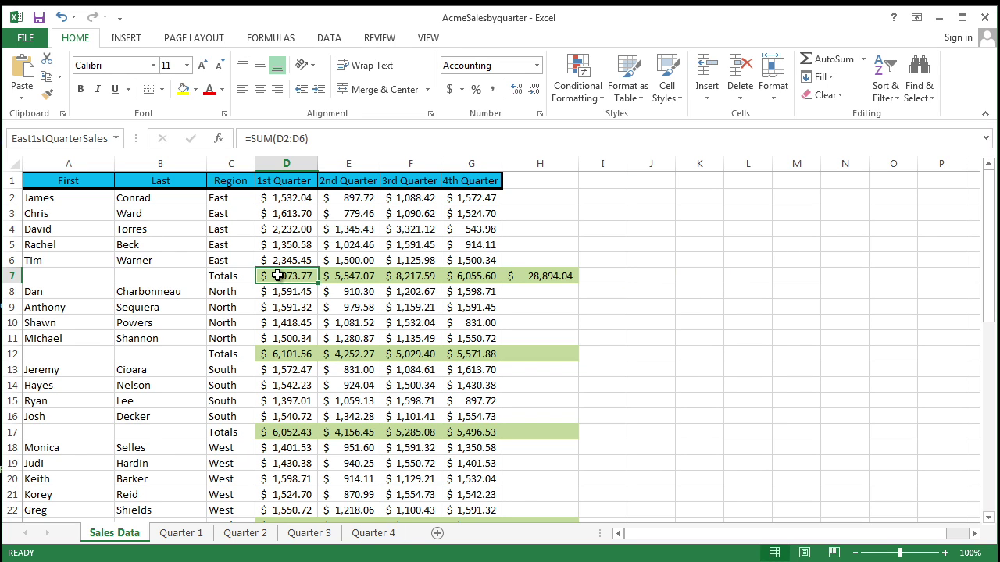
pyautogui.click(354, 278)
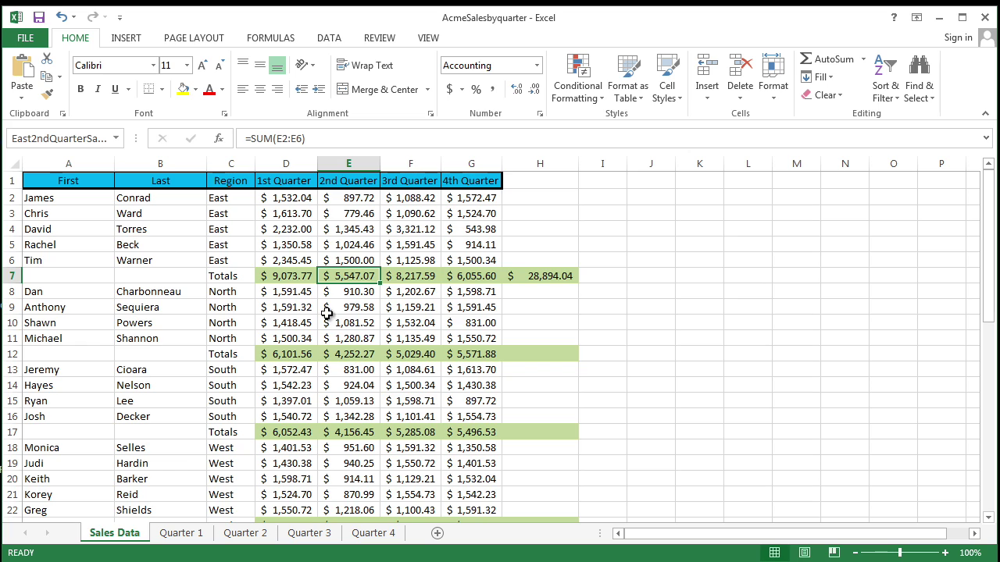
pyautogui.hotkey('ctrl', 'c')
# - Enter the formula =SUM(East1stQuarterSales:East2ndQuarterSales) in cell K7 and reselect the cell to review it
pyautogui.click(706, 276)
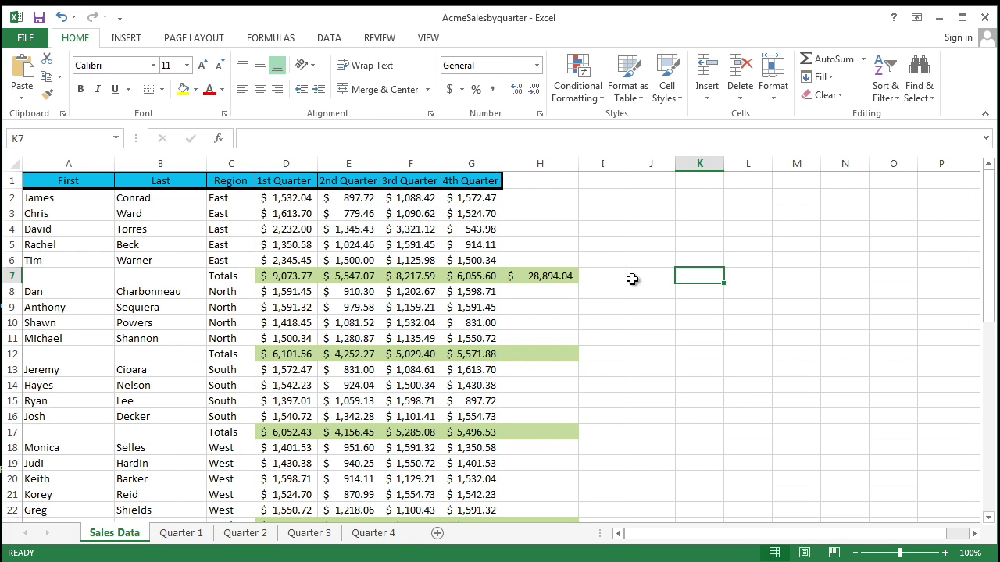
pyautogui.click(318, 139)
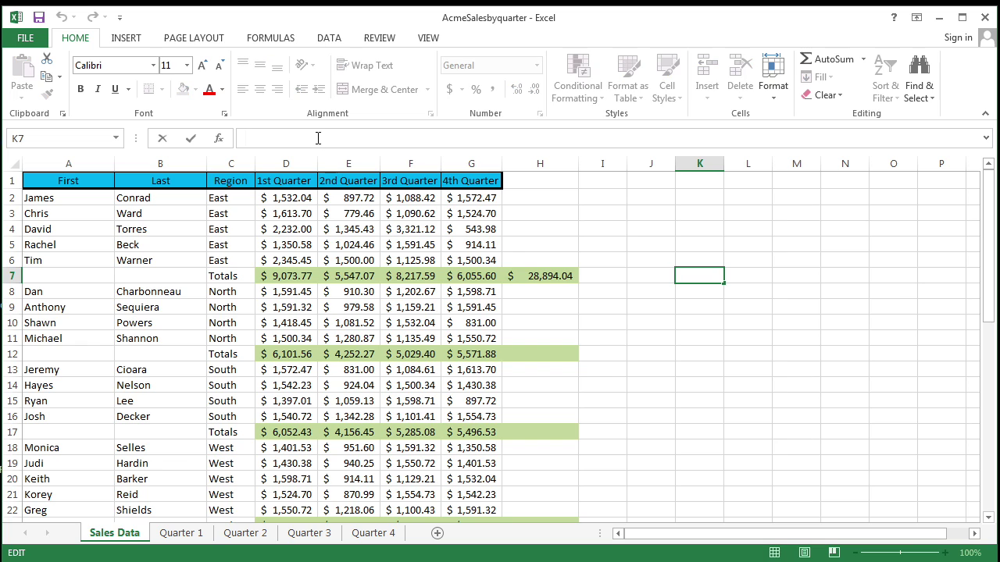
pyautogui.write('=')
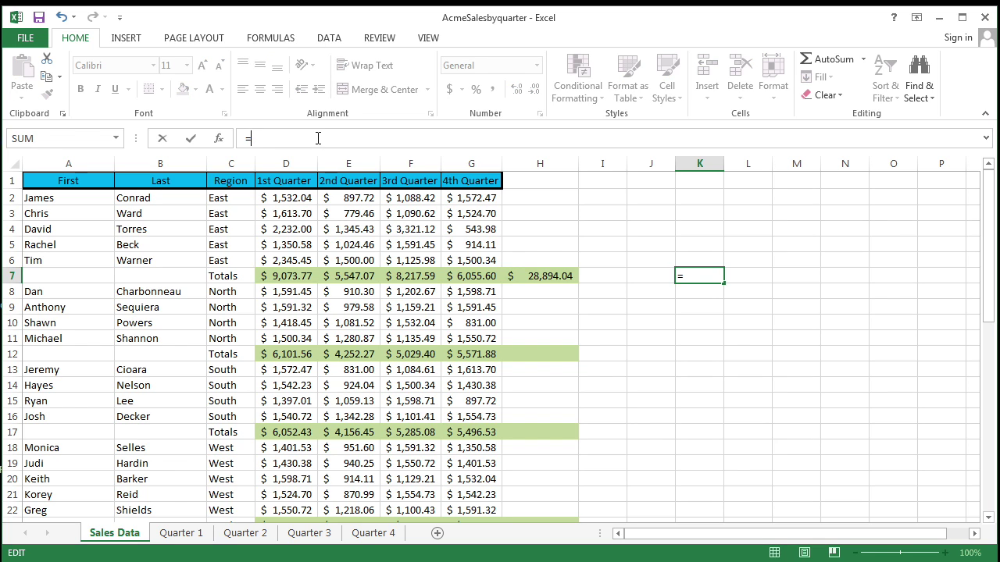
pyautogui.write('Sum')
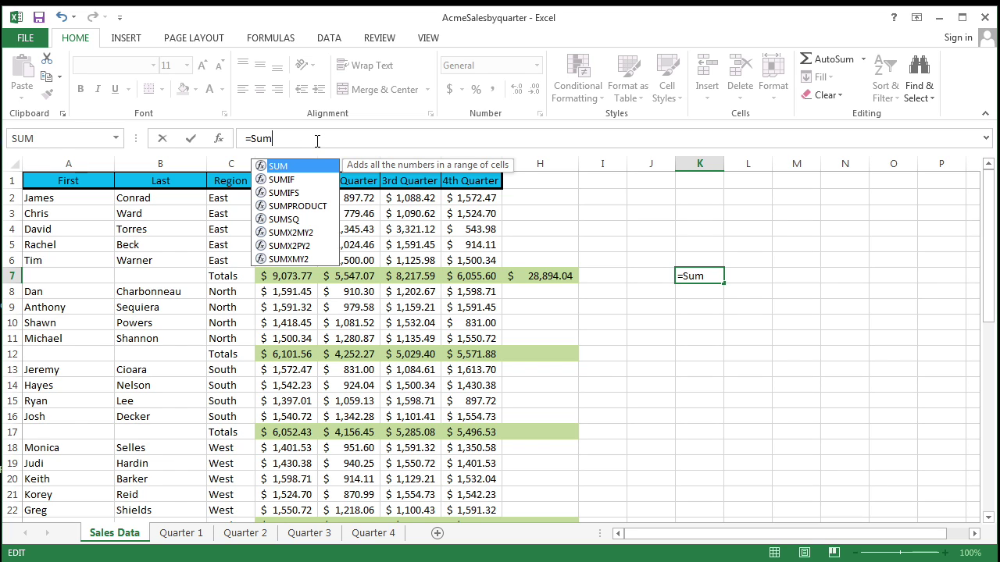
pyautogui.write('(')
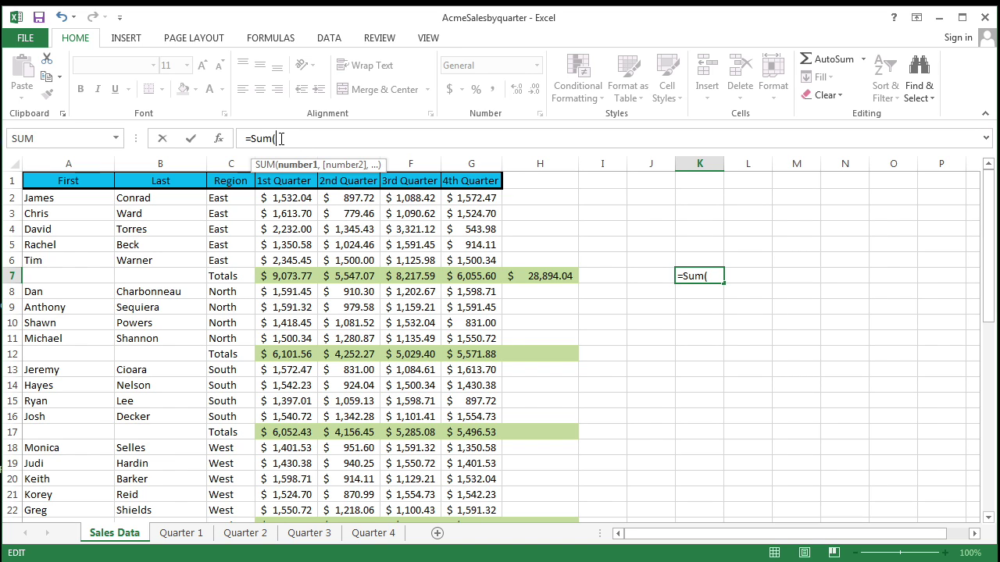
pyautogui.write('e')
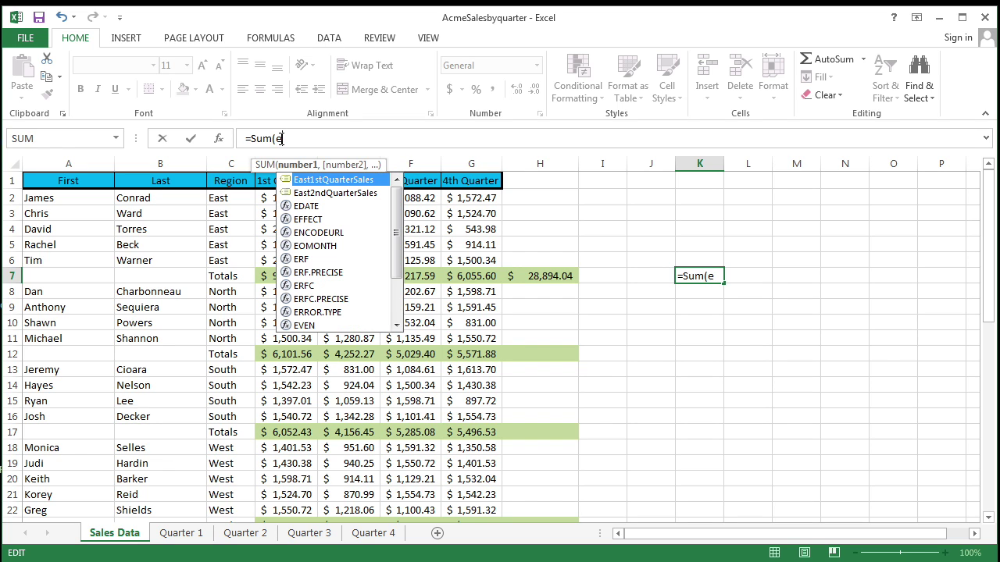
pyautogui.write('a')
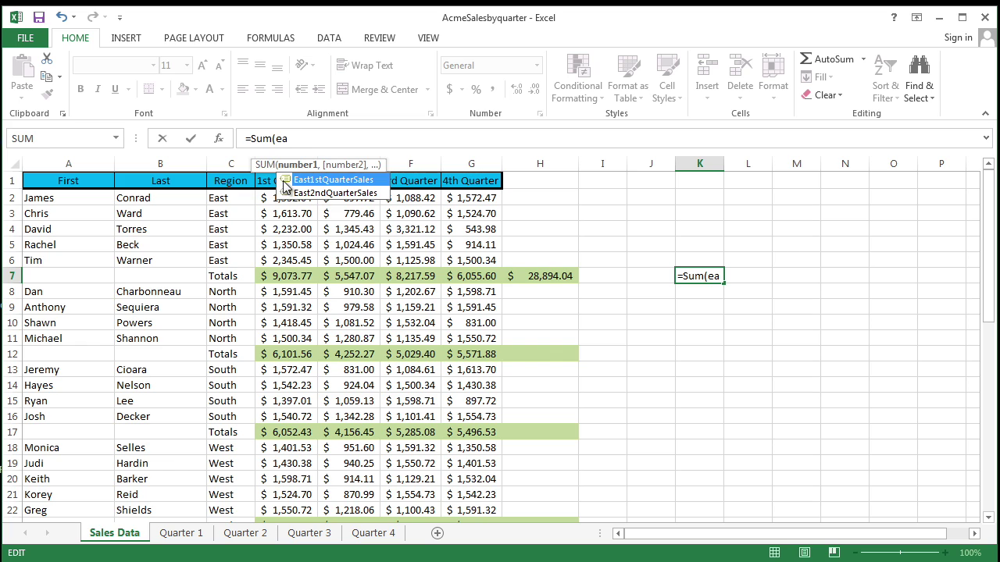
pyautogui.doubleClick(288, 180)
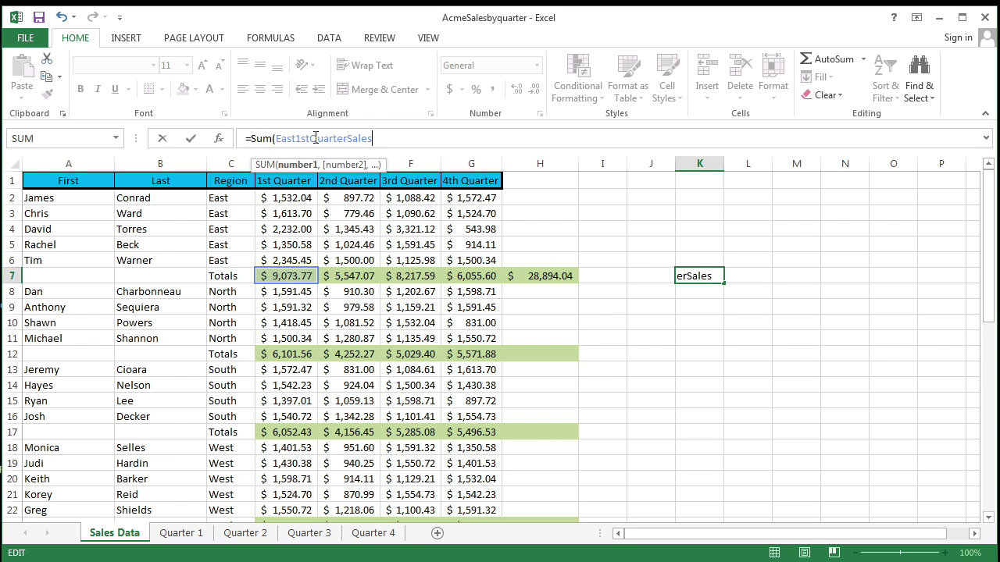
pyautogui.write(':Eas')
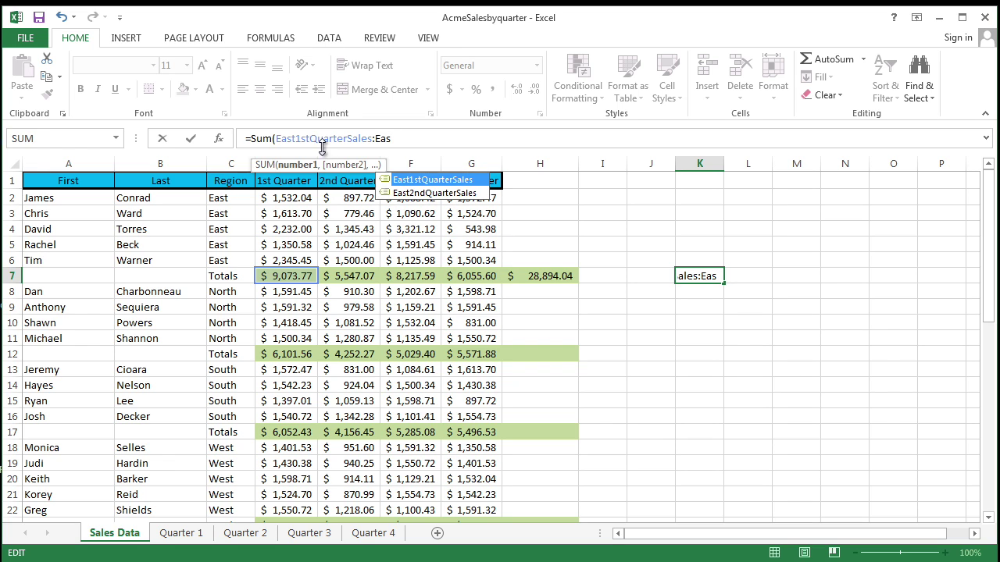
pyautogui.doubleClick(434, 193)
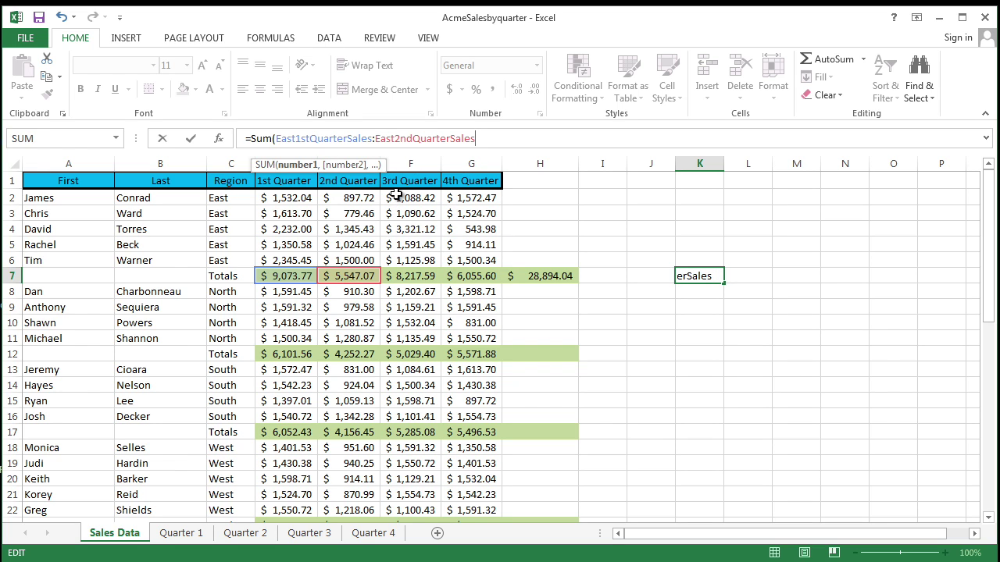
pyautogui.write(')')
pyautogui.press('Return')
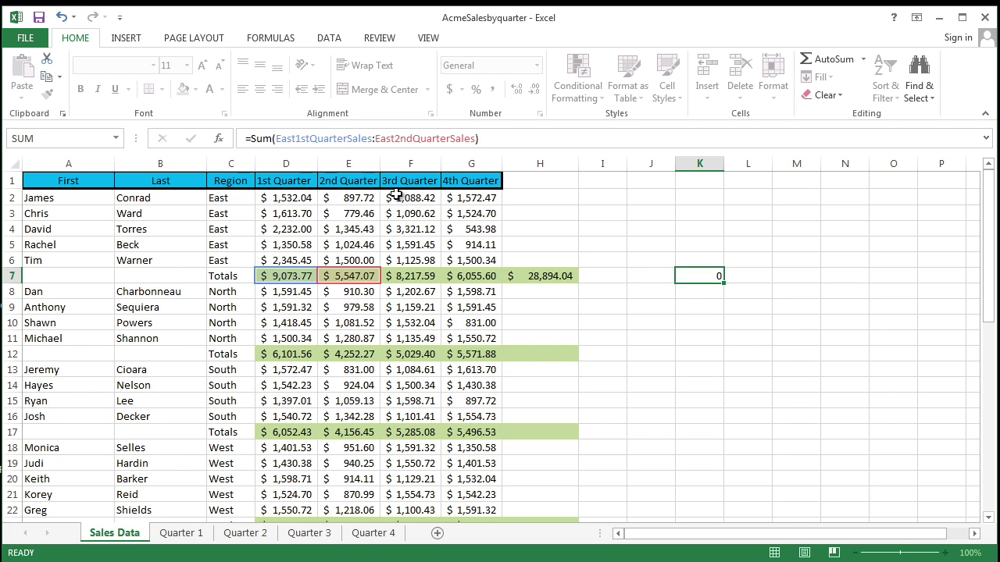
pyautogui.click(707, 280)
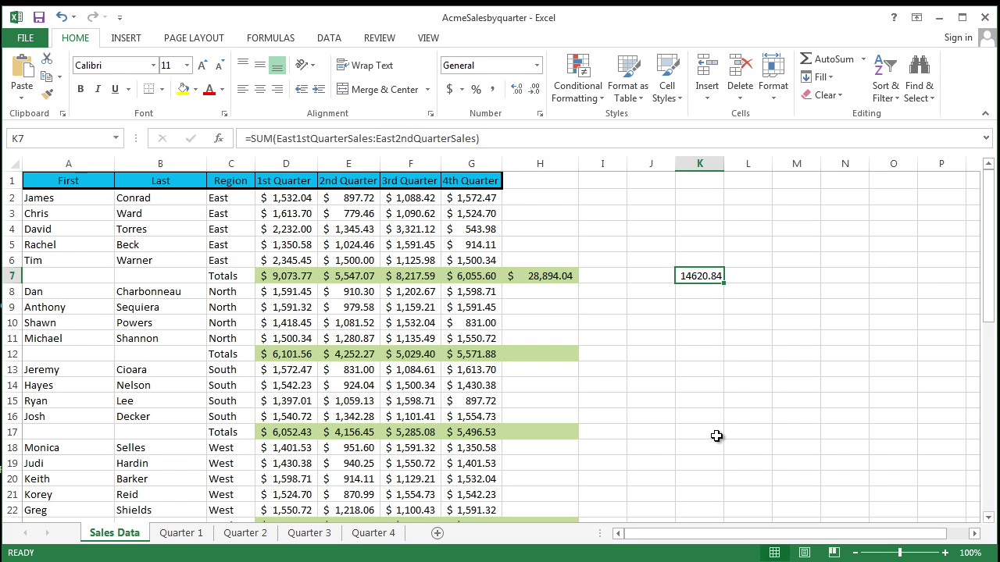
# - Copy the East region's all-quarter total formula from H7 into H12 on the North totals row
pyautogui.click(546, 275)
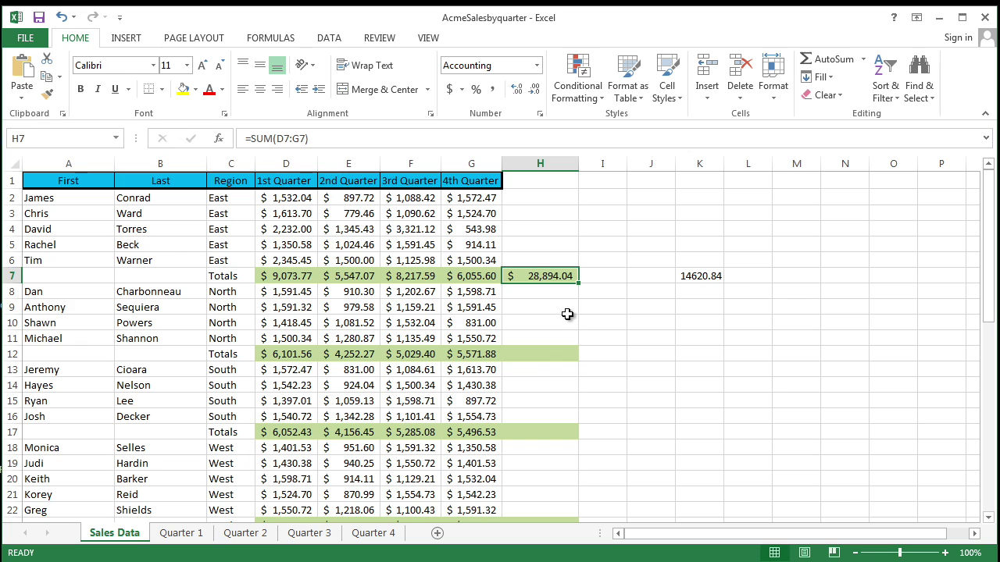
pyautogui.click(48, 80)
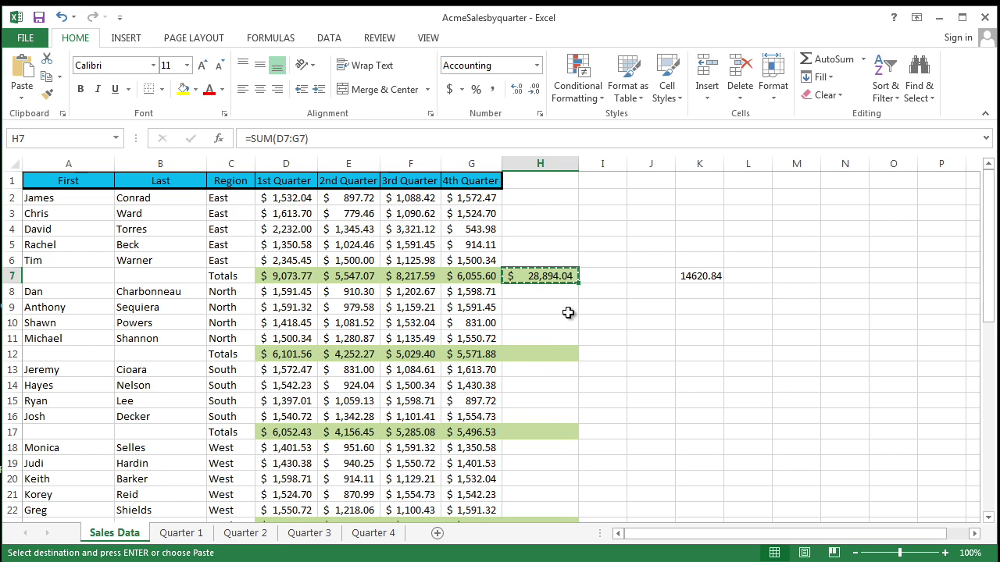
pyautogui.click(525, 355)
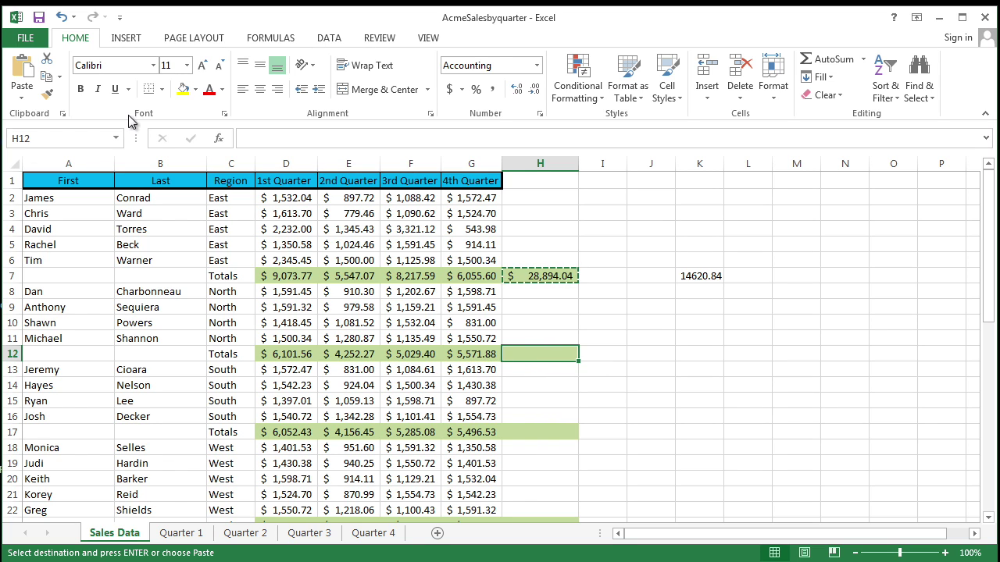
pyautogui.click(23, 70)
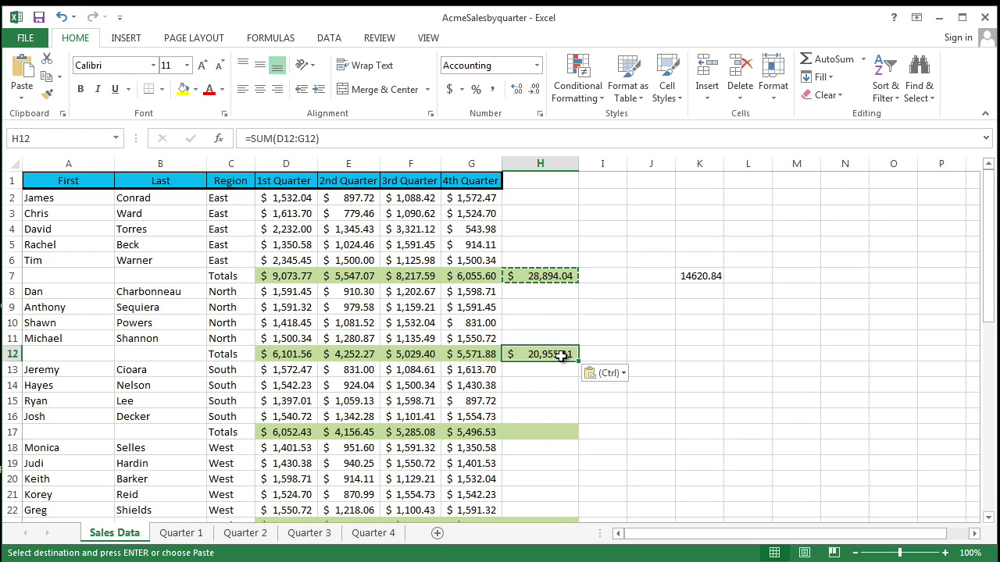
# - Compare the total formulas in H7 and H12, and paste the copied H7 formula into H17 on the South totals row
pyautogui.click(532, 276)
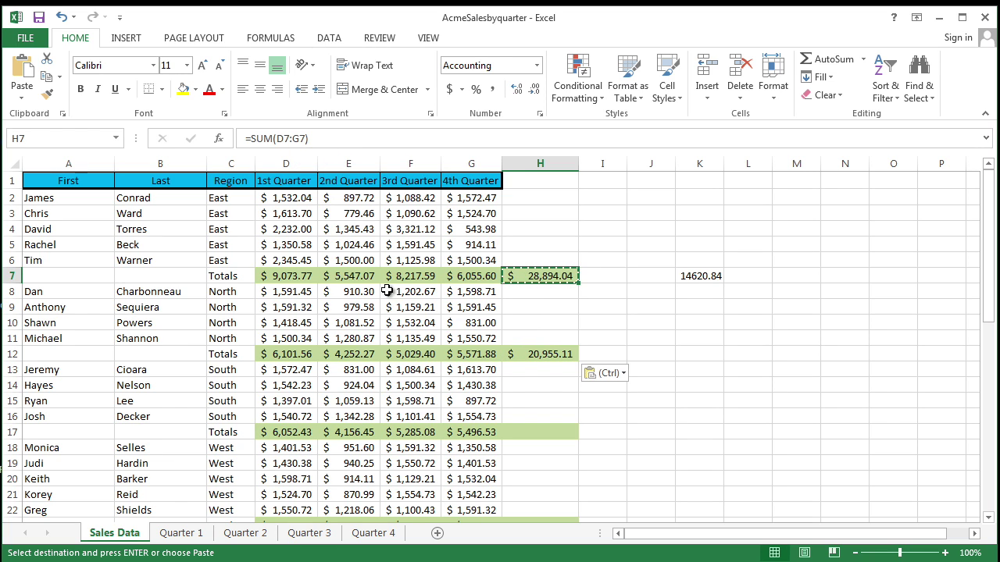
pyautogui.click(556, 358)
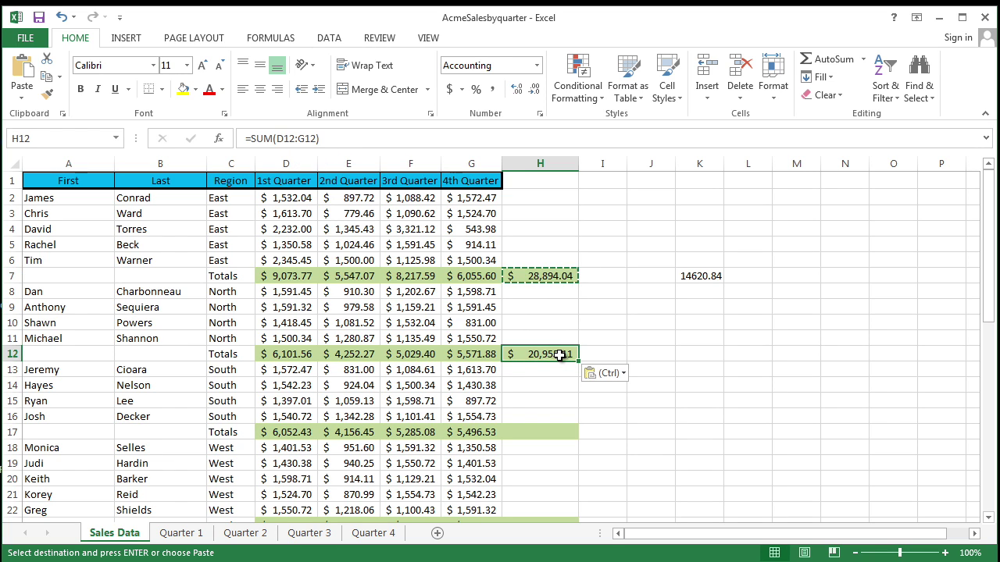
pyautogui.click(536, 433)
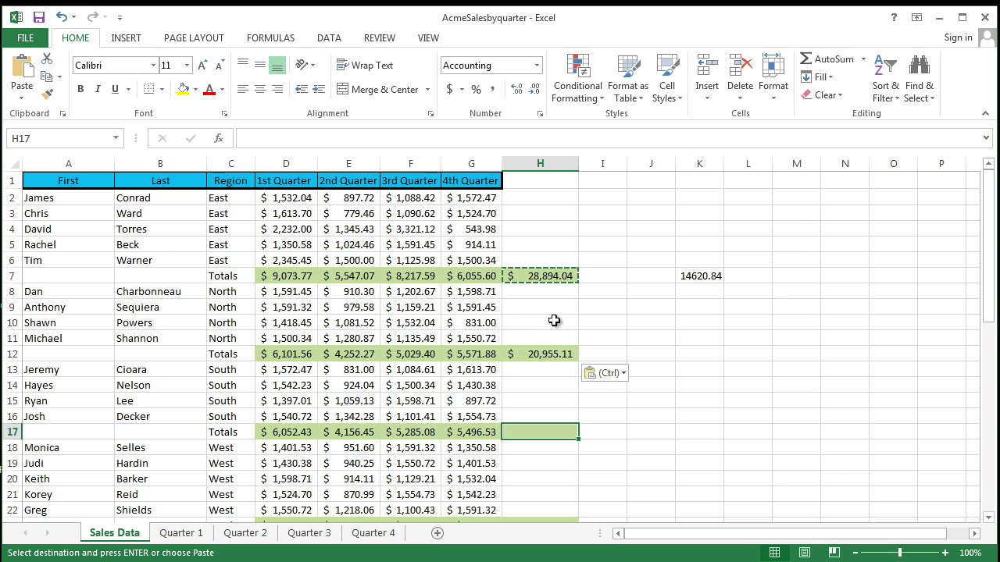
pyautogui.click(21, 69)
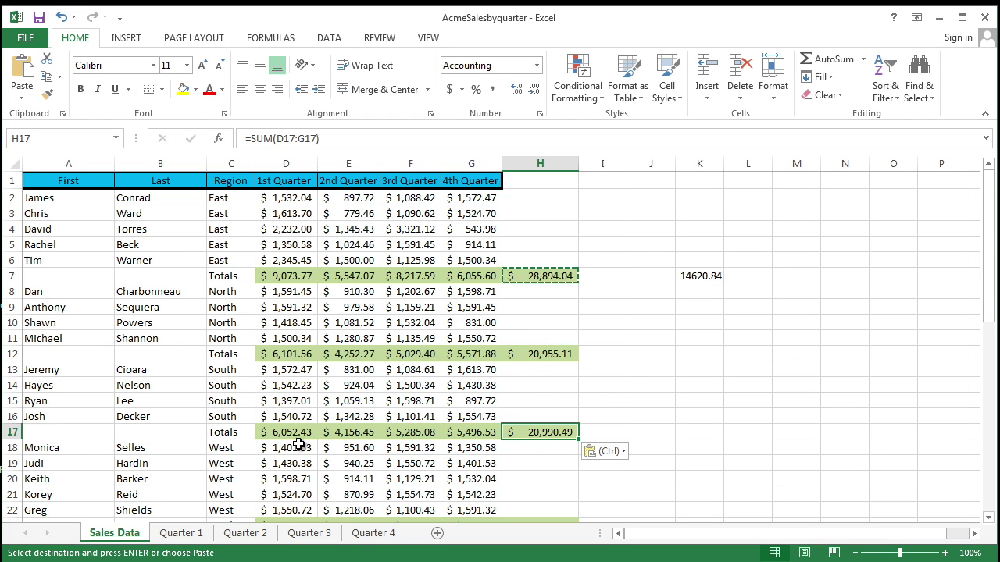
# - Paste the copied H7 total formula into H23 on the West totals row and clear the copy selection
pyautogui.scroll(-2, 630, 399)
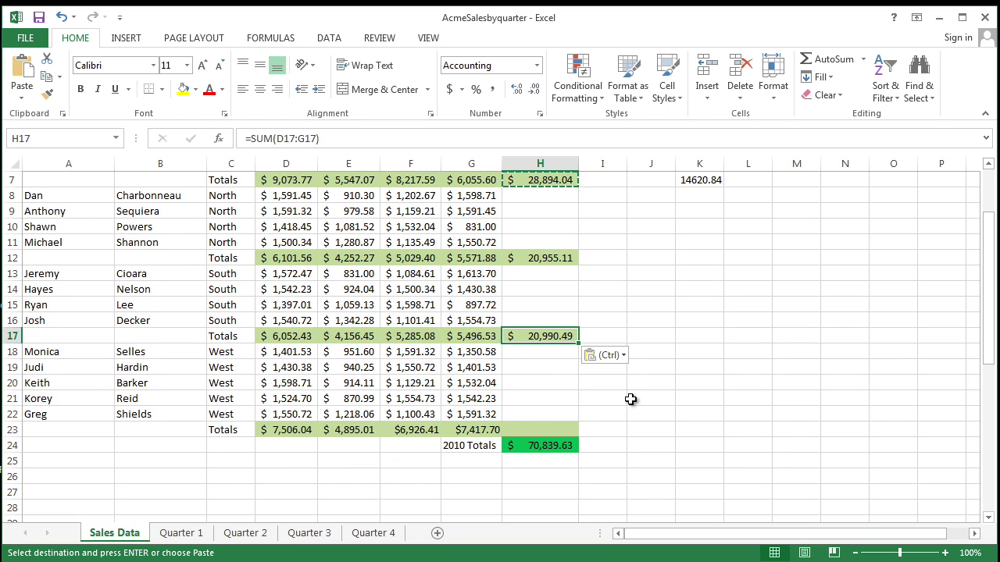
pyautogui.click(540, 430)
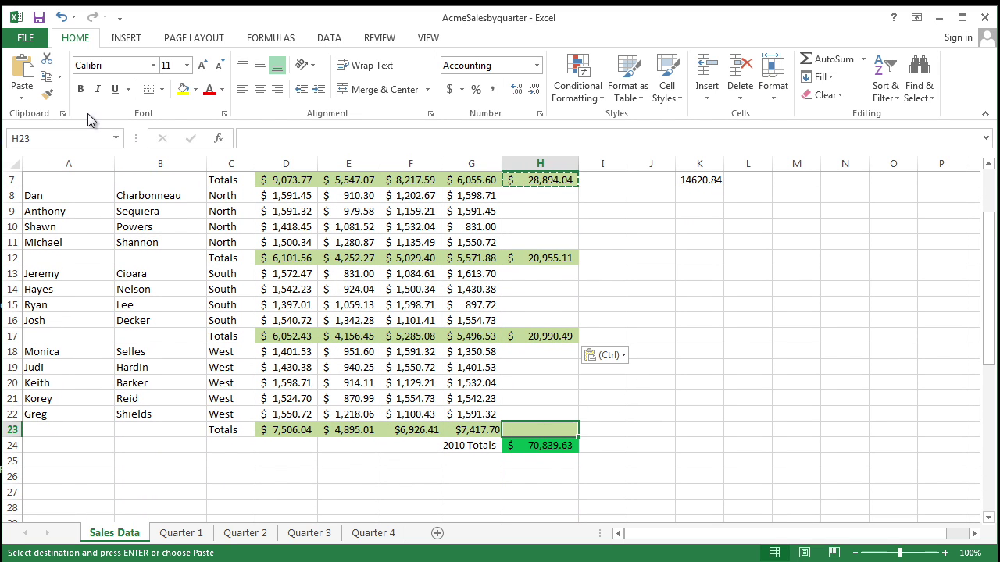
pyautogui.click(22, 69)
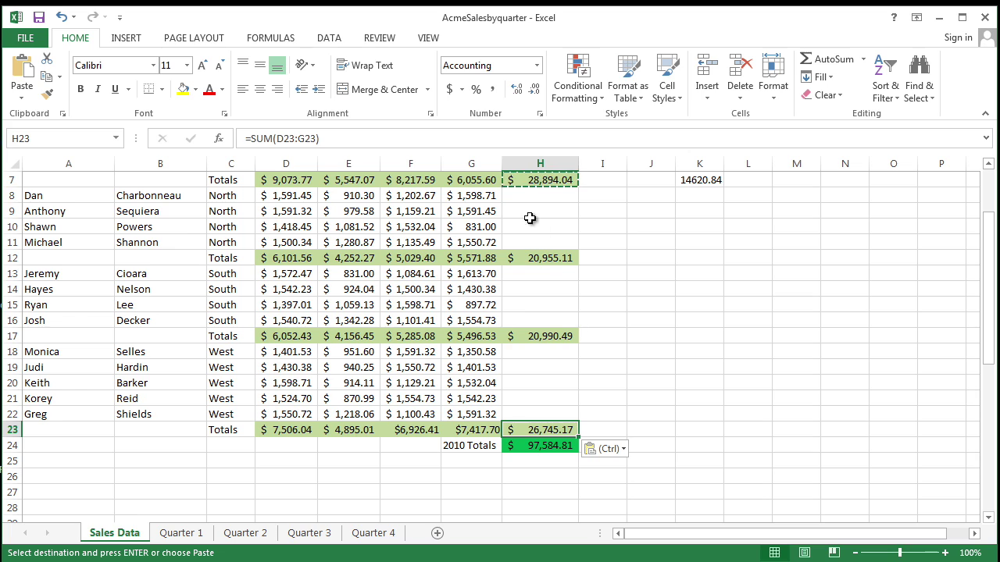
pyautogui.press('Escape')
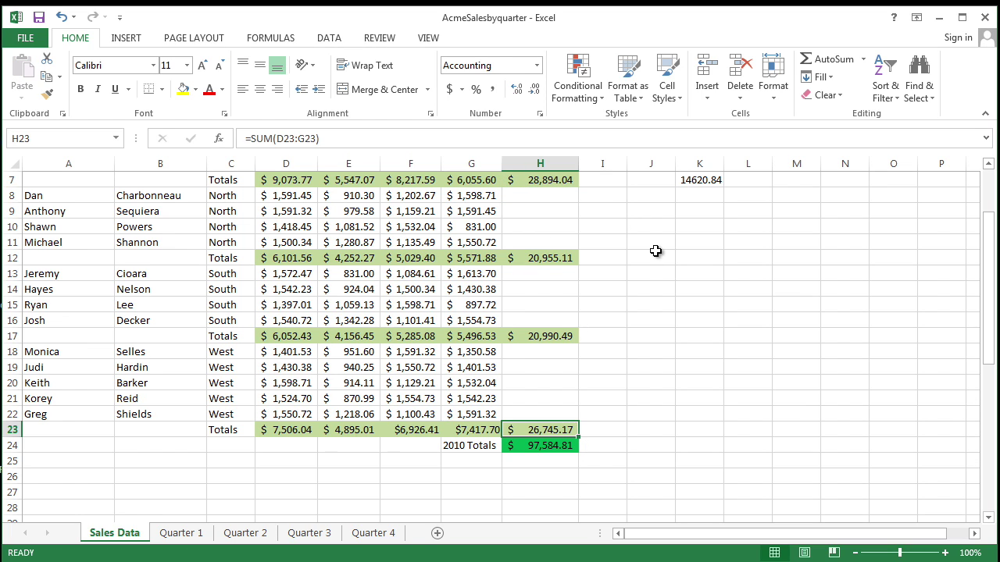